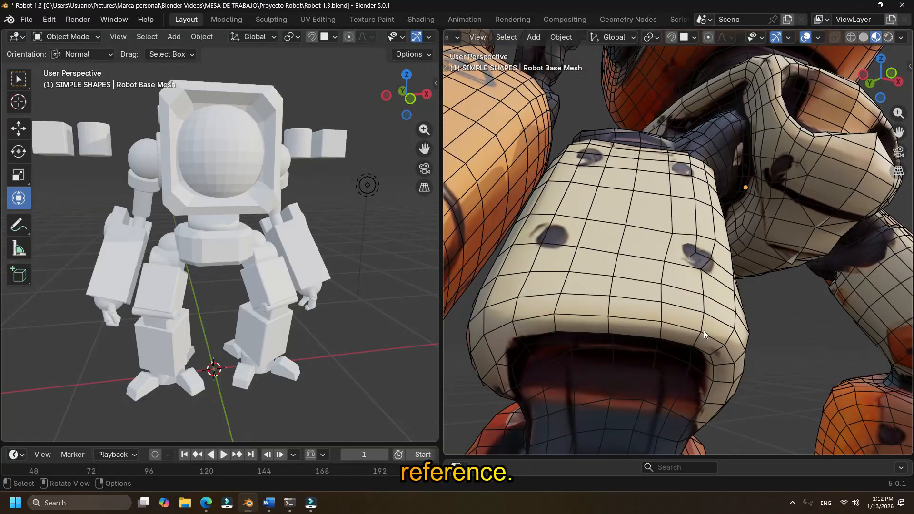
Examine the reference robot's wireframe and the simple-shapes blockout from several angles and distances.
scroll(671, 241, down, 6)
scroll(678, 224, down, 2)
middle_drag(696, 212, 705, 236)
scroll(705, 236, up, 2)
middle_drag(705, 236, 722, 233)
scroll(722, 234, down, 2)
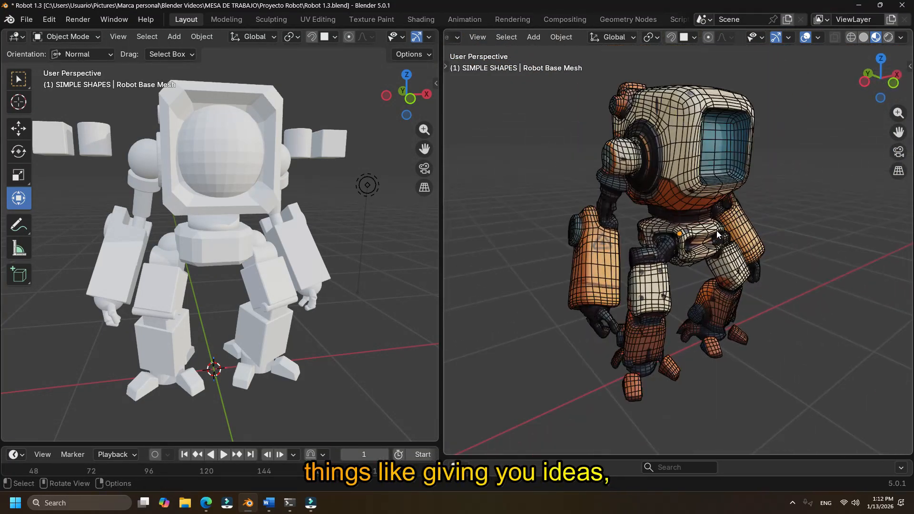
middle_drag(187, 241, 251, 259)
scroll(198, 235, down, 3)
mouse_move(297, 238)
middle_down()
mouse_move(336, 229)
mouse_move(293, 239)
middle_up()
middle_drag(452, 248, 676, 253)
Hide the overlays in the reference robot's viewport so the textures show without wireframe.
click(805, 38)
middle_drag(763, 114, 797, 138)
scroll(797, 138, up, 2)
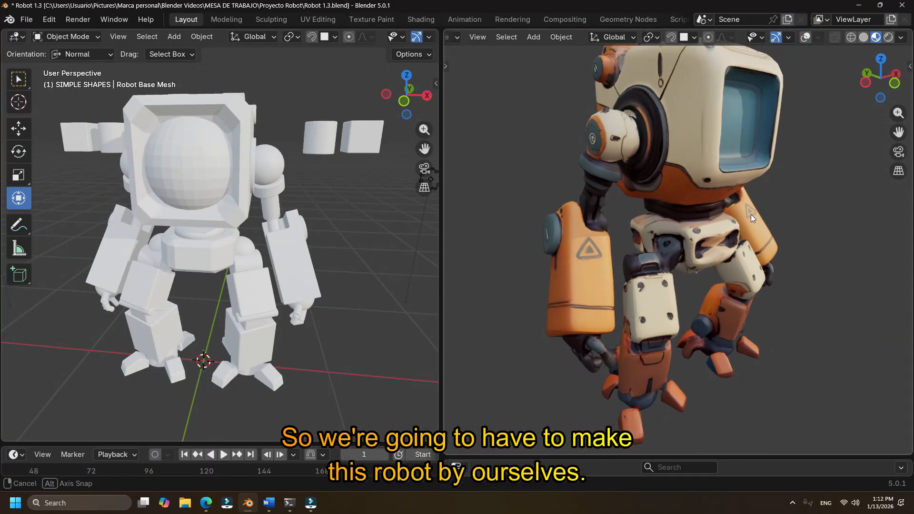
middle_drag(752, 215, 737, 218)
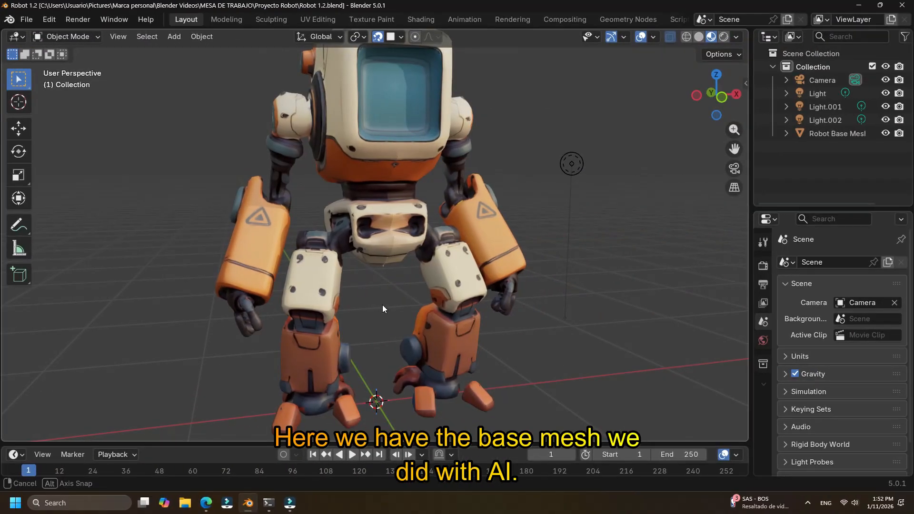
Turn off the viewport display of the Mirror modifier on the robot base mesh.
middle_drag(382, 305, 421, 319)
scroll(422, 319, down, 2)
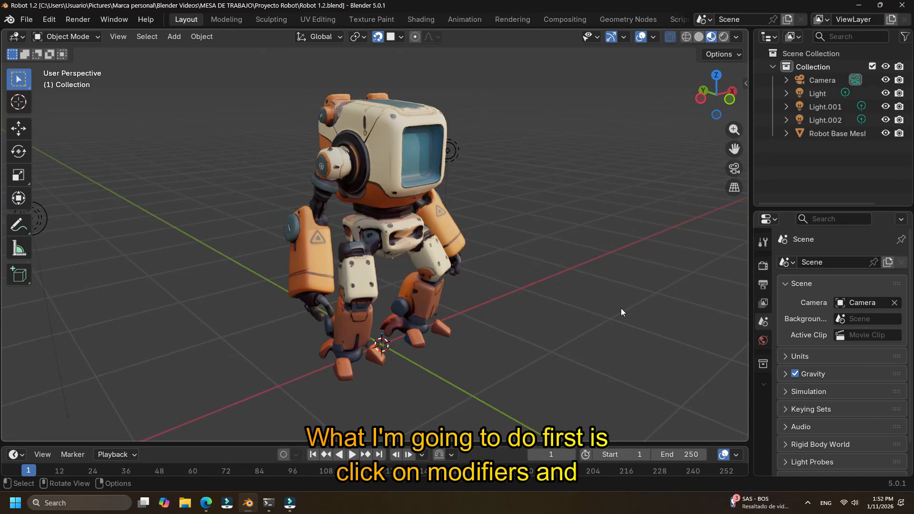
middle_drag(621, 312, 555, 297)
click(444, 253)
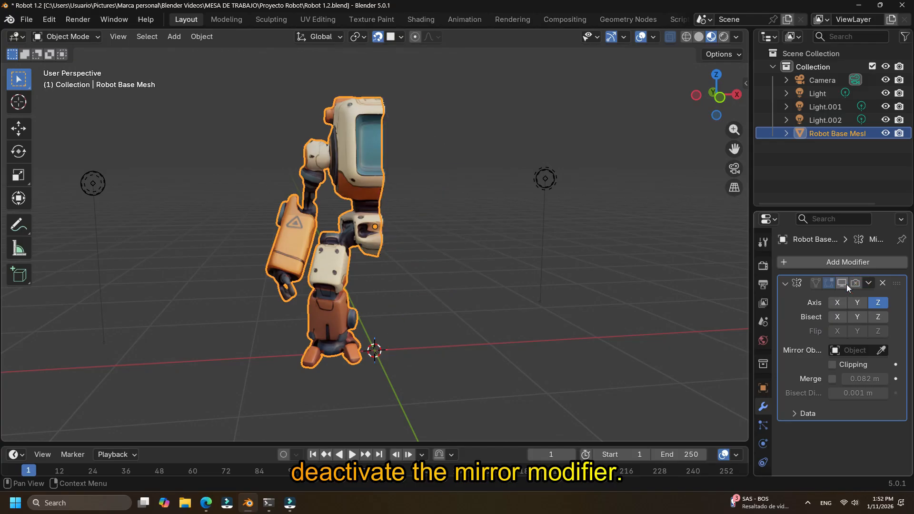
click(465, 281)
Add a cube, scale it down and place it in the empty space beside the robot's head.
middle_drag(431, 281, 470, 284)
key(shift+a)
mouse_move(452, 219)
click(520, 234)
scroll(480, 285, down, 3)
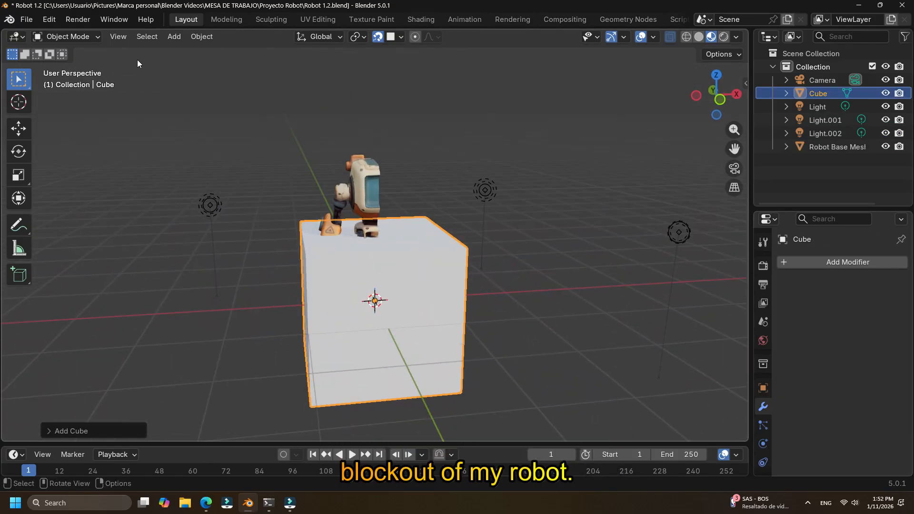
key(s)
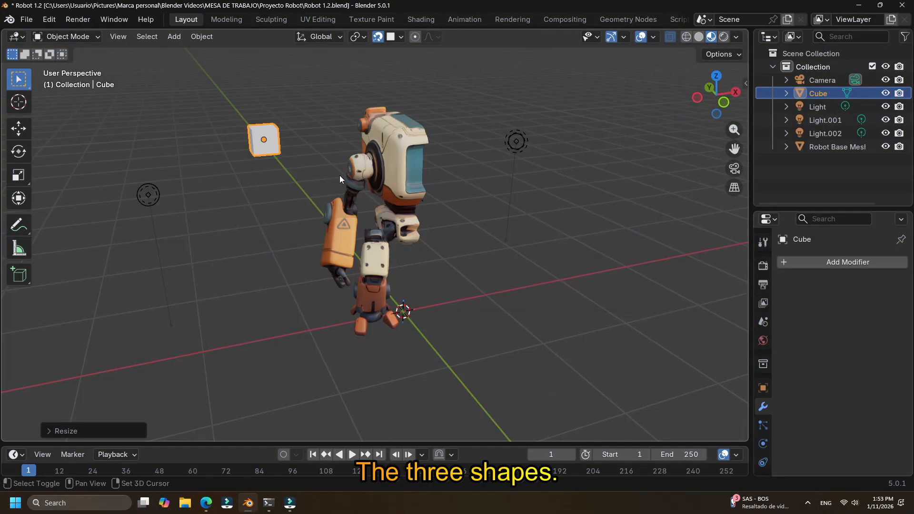
Add a cylinder, scale it down and place it next to the small cube.
key(shift+a)
mouse_move(352, 178)
click(421, 243)
key(s)
click(438, 300)
middle_drag(438, 300, 449, 293)
key(g)
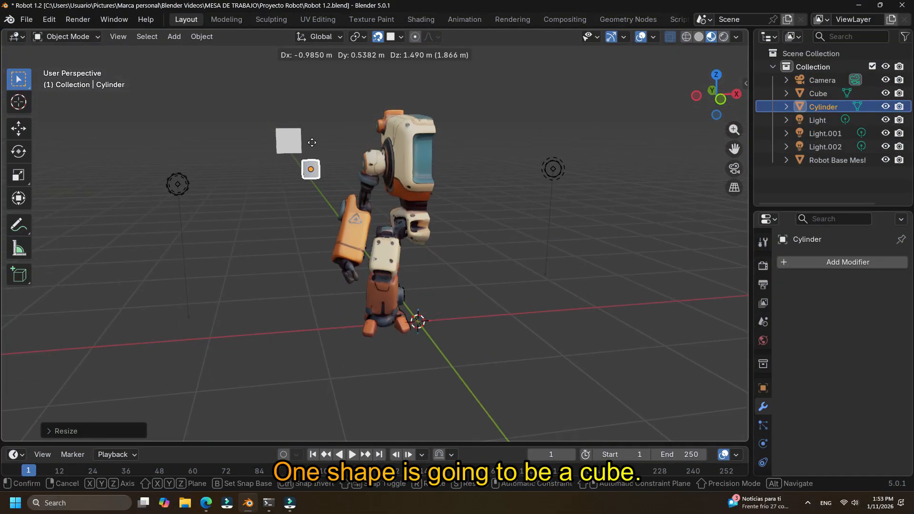
click(333, 152)
middle_drag(357, 179, 443, 219)
Add a UV sphere, scale it down and place it beside the cube on the side away from the robot.
key(shift+a)
mouse_move(483, 257)
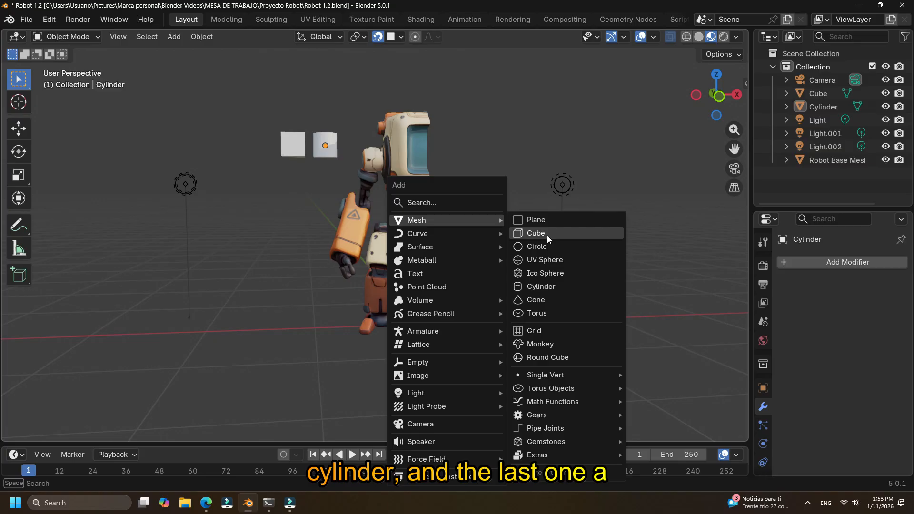
click(556, 262)
key(s)
click(444, 305)
key(g)
click(282, 122)
click(286, 176)
mouse_move(303, 214)
middle_down()
mouse_move(402, 274)
mouse_move(305, 214)
middle_up()
Add Weighted Normal and Bevel modifiers to the cube and the cylinder, with a bevel amount of 0.05 m on the cube.
click(375, 278)
click(229, 101)
click(815, 263)
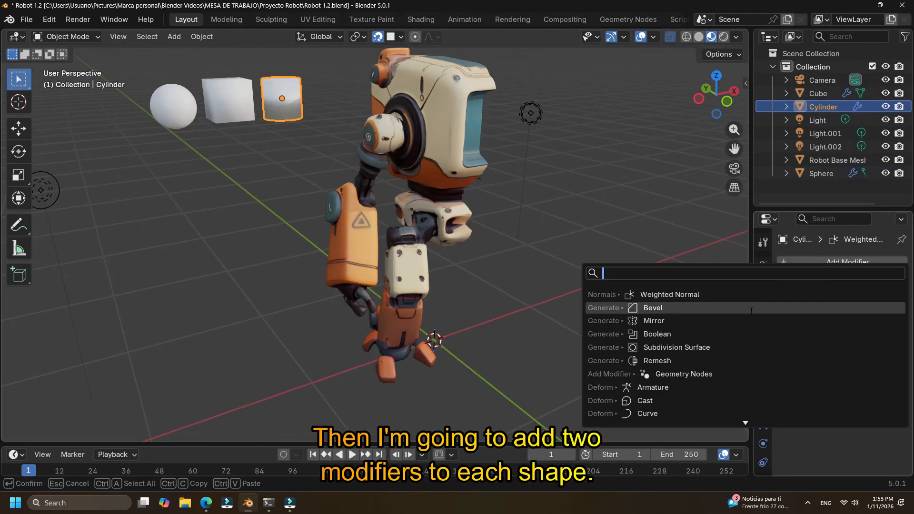
click(655, 302)
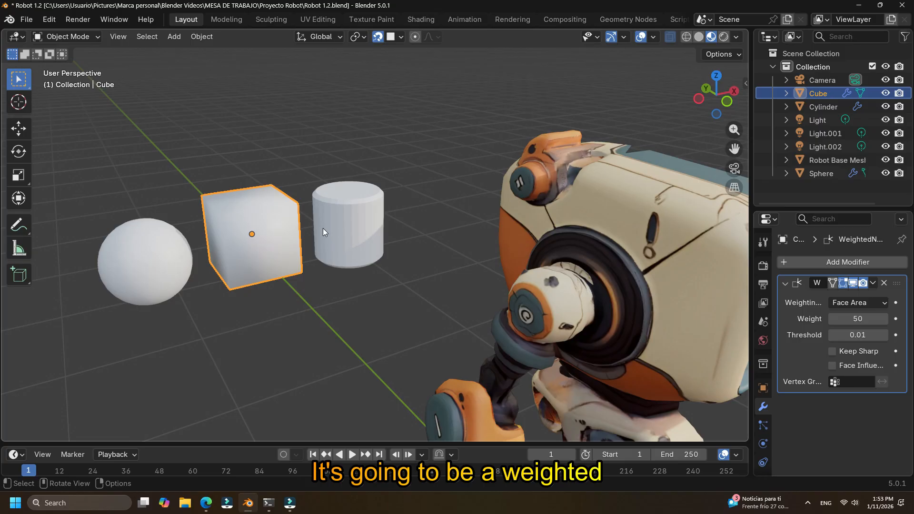
shift+click(323, 232)
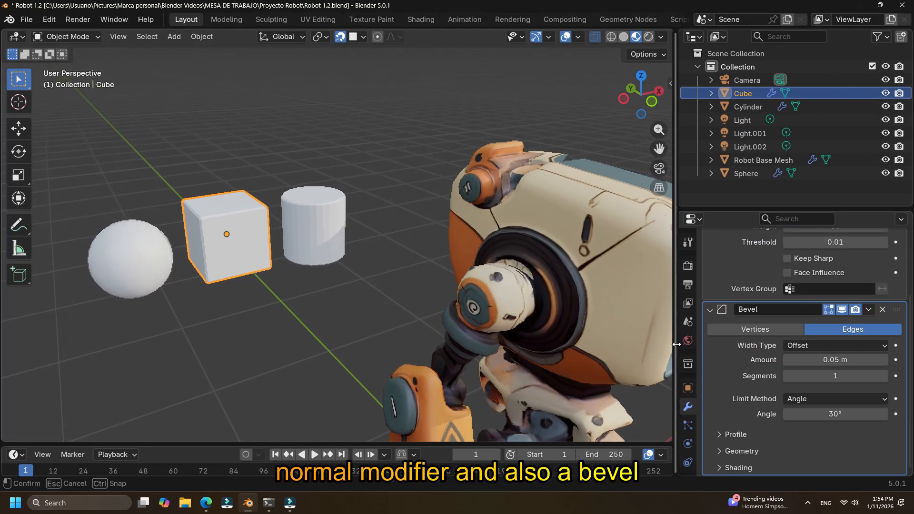
Try adding a Mirror modifier to the cylinder and undo it.
click(347, 138)
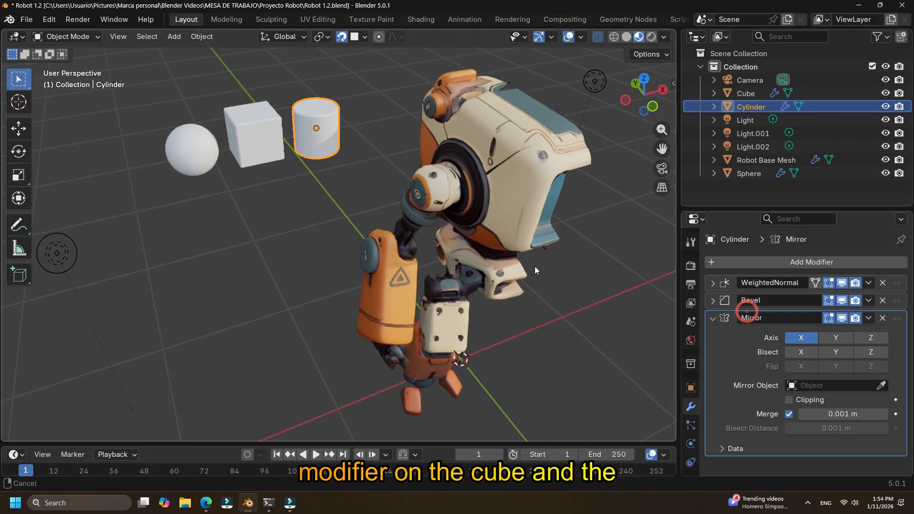
middle_drag(535, 267, 502, 199)
key(ctrl+z)
scroll(490, 256, down, 1)
mouse_move(489, 256)
middle_down()
mouse_move(441, 235)
mouse_move(491, 239)
middle_up()
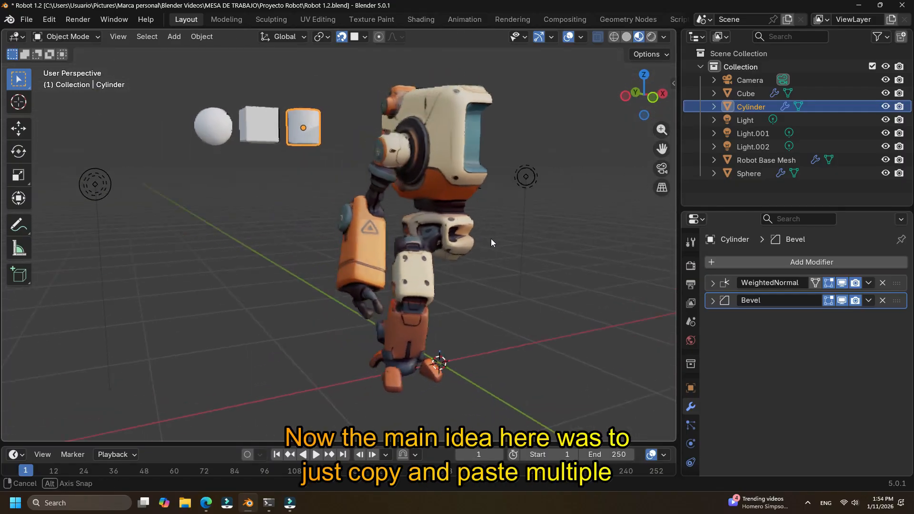
Duplicate the cube, place the copy beside the robot's forearm and rotate it towards the forearm's tilt.
middle_drag(424, 202, 400, 215)
click(339, 189)
middle_drag(333, 197, 367, 162)
scroll(368, 162, up, 2)
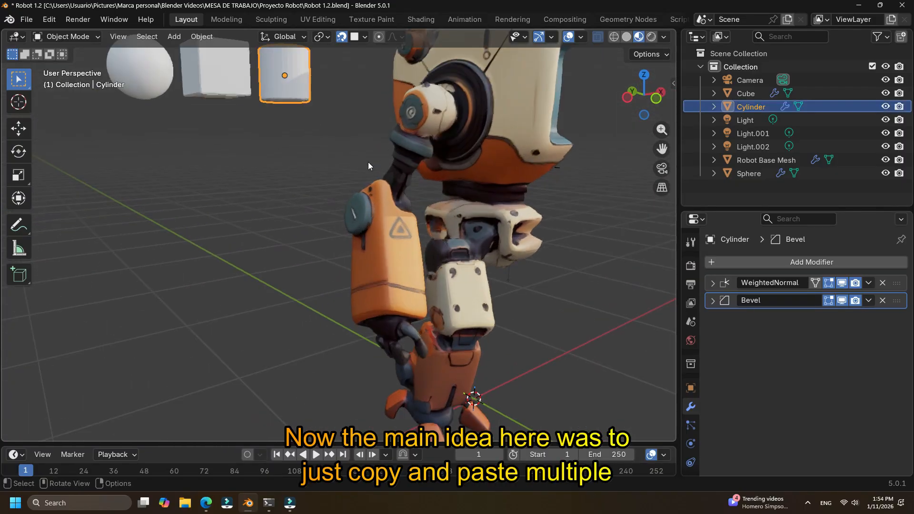
click(230, 95)
click(316, 261)
middle_drag(317, 261, 468, 298)
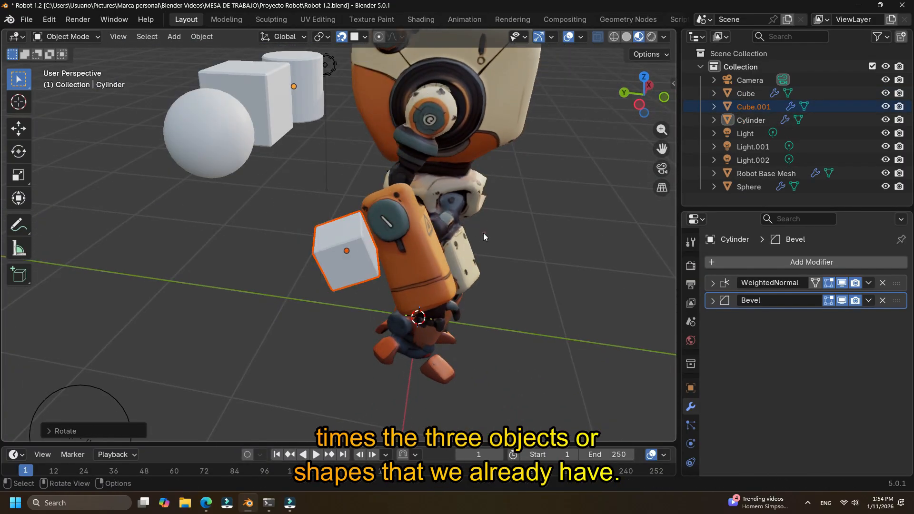
Move the cube copy against the upper forearm and rotate it freely with the trackball rotation.
middle_drag(484, 237, 138, 48)
key(g)
click(512, 194)
key(r)
key(r)
click(505, 146)
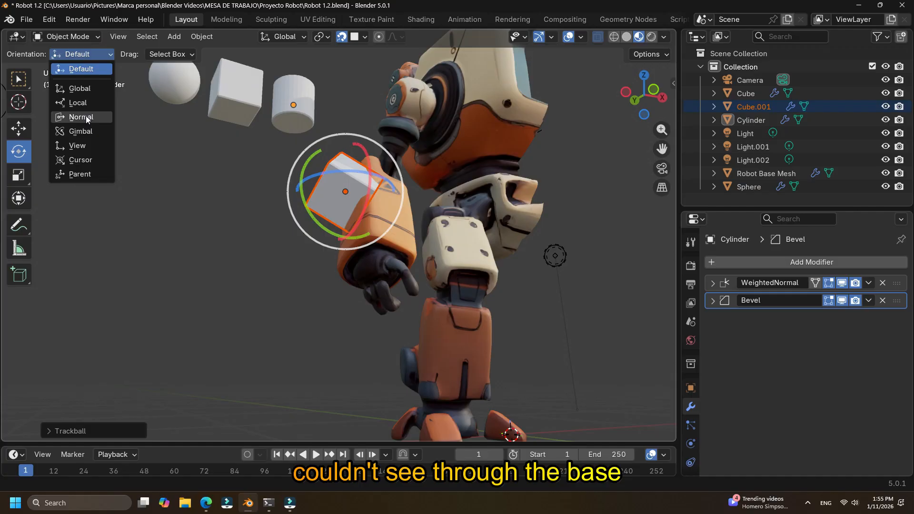
Set the transform orientation to Normal and rotate the cube copy around its own axes to match the forearm.
click(85, 116)
click(367, 203)
middle_drag(376, 206, 415, 173)
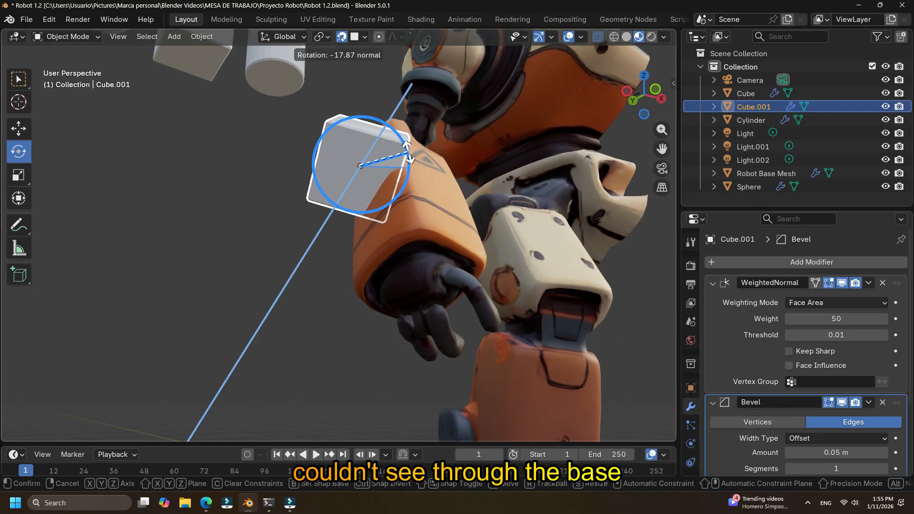
drag(408, 152, 408, 151)
middle_drag(408, 151, 337, 219)
drag(291, 270, 308, 271)
drag(291, 233, 291, 234)
middle_drag(291, 234, 481, 228)
drag(475, 246, 474, 248)
middle_drag(474, 248, 354, 209)
Move the cube copy into the lower part of the robot's forearm.
key(g)
click(410, 226)
click(352, 172)
key(g)
middle_drag(352, 171, 441, 283)
click(416, 160)
Make the robot base mesh semi-transparent by setting its material's Alpha to 0.5 in the shader nodes.
click(456, 310)
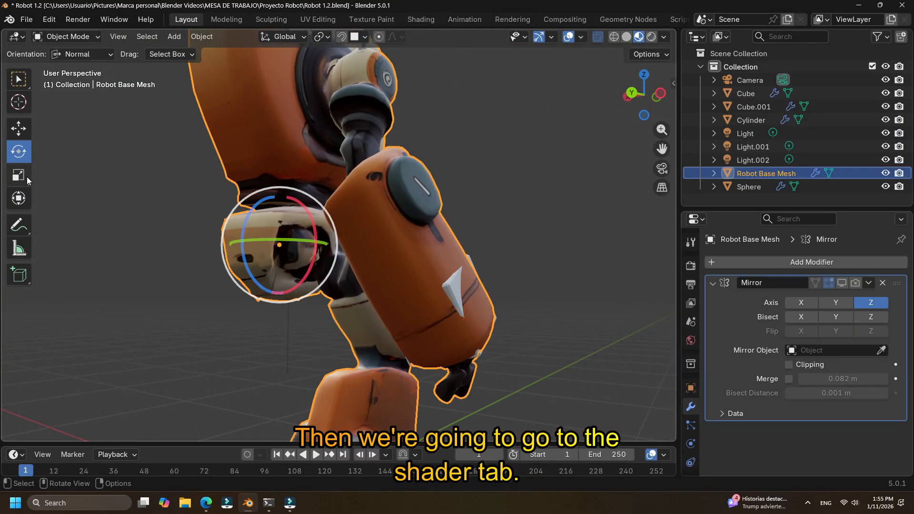
click(457, 300)
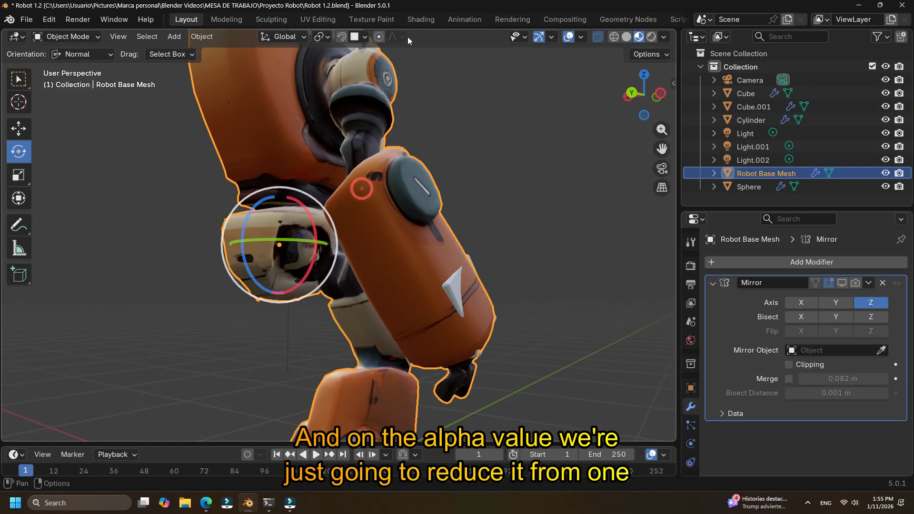
click(421, 19)
scroll(440, 128, up, 6)
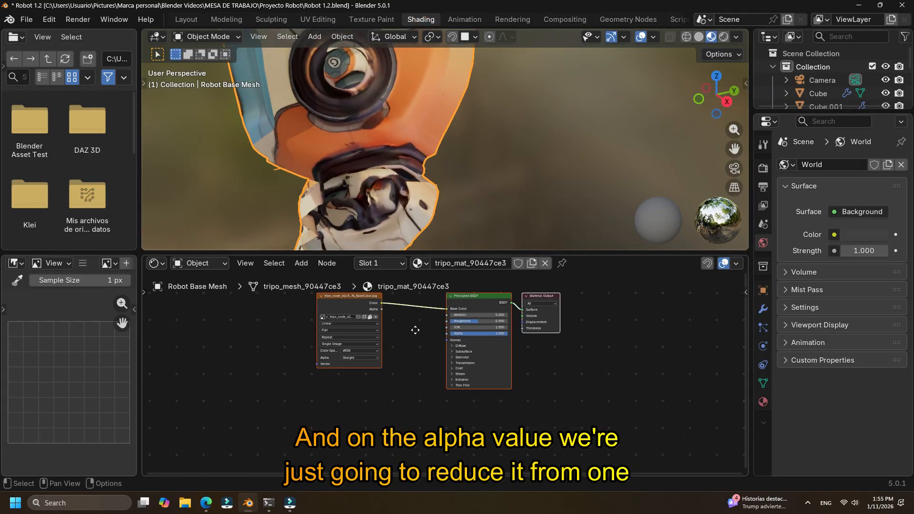
scroll(501, 371, up, 5)
text(5)
key(Return)
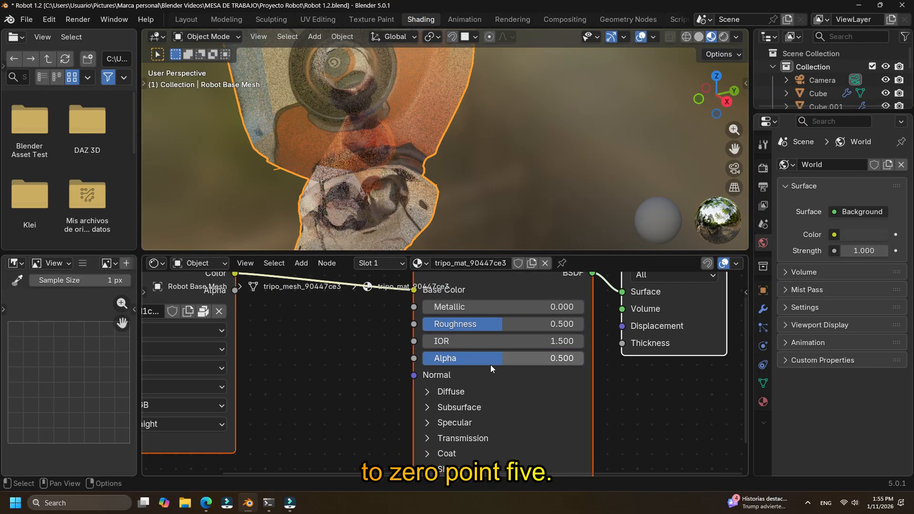
Return to the Layout workspace, then scale and rotate the cube copy to fit the lower forearm.
click(195, 20)
click(420, 276)
middle_drag(420, 276, 579, 202)
key(r)
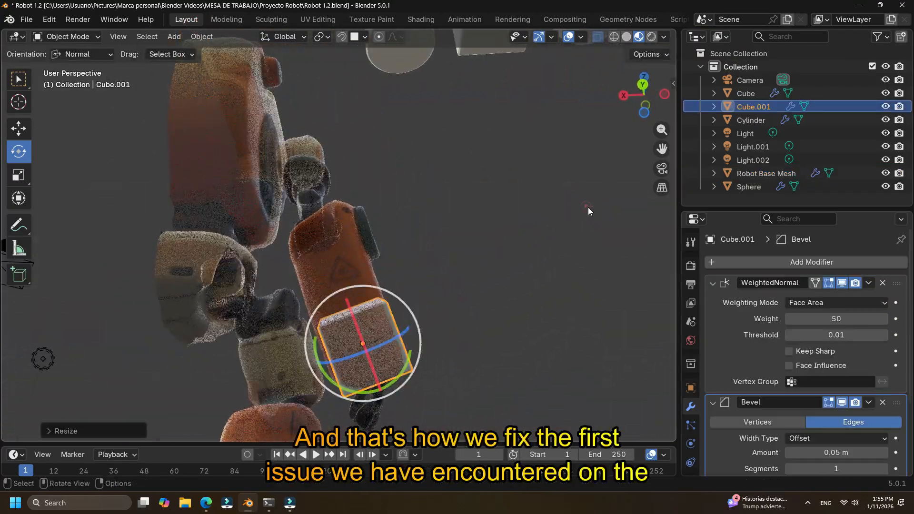
middle_drag(588, 207, 590, 164)
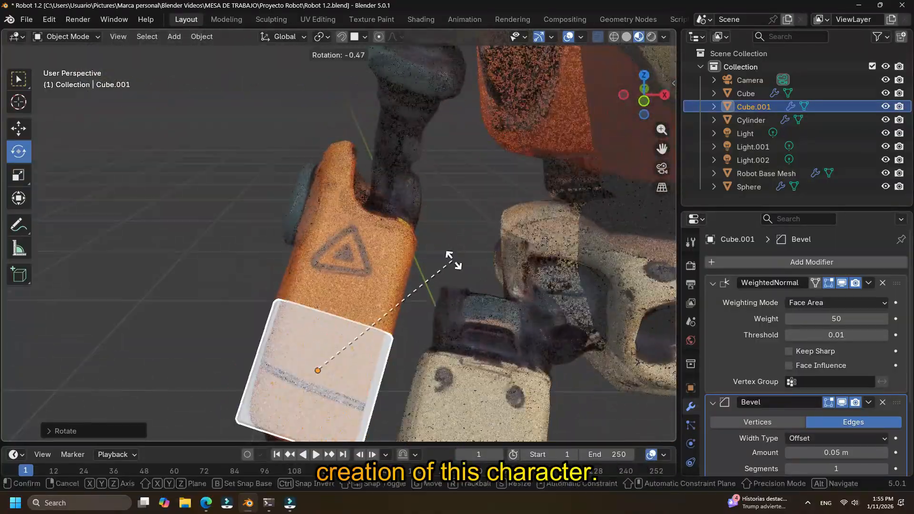
click(449, 255)
middle_drag(449, 255, 473, 233)
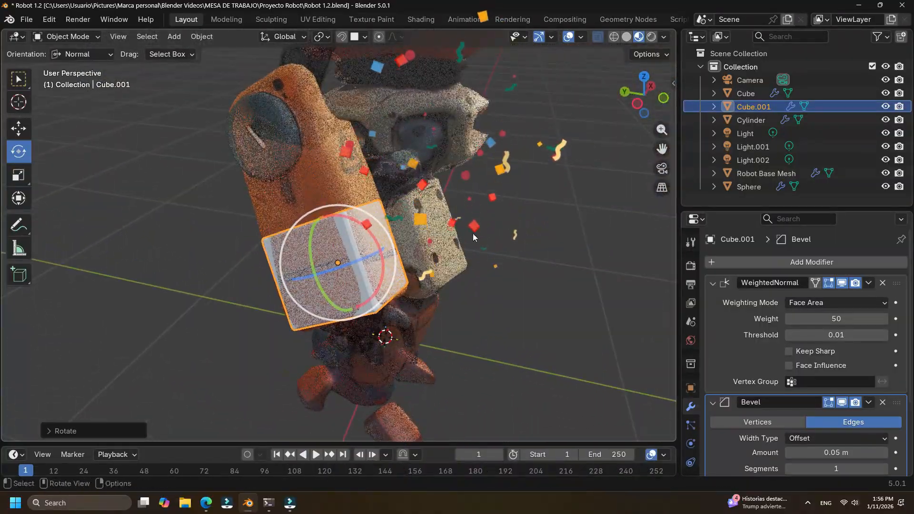
Add a Mirror modifier to the forearm cube and try out its mirror axes.
click(544, 222)
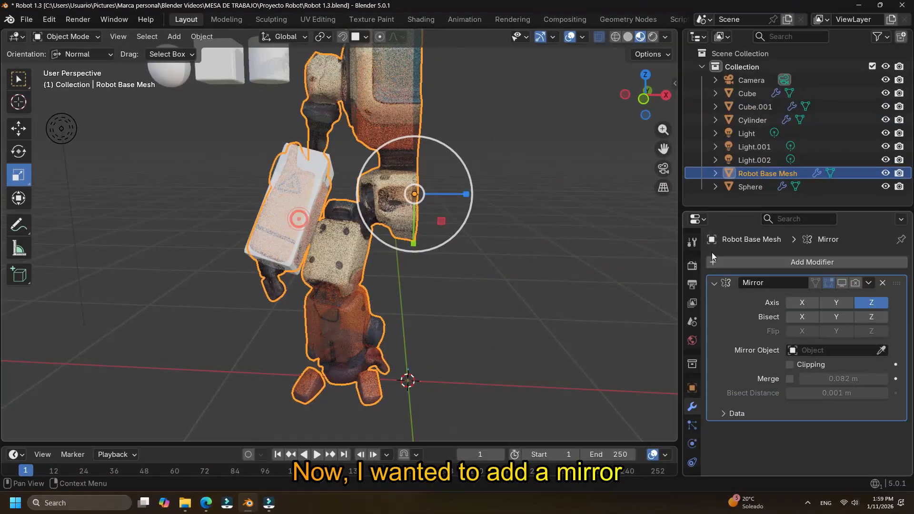
click(774, 263)
key(Return)
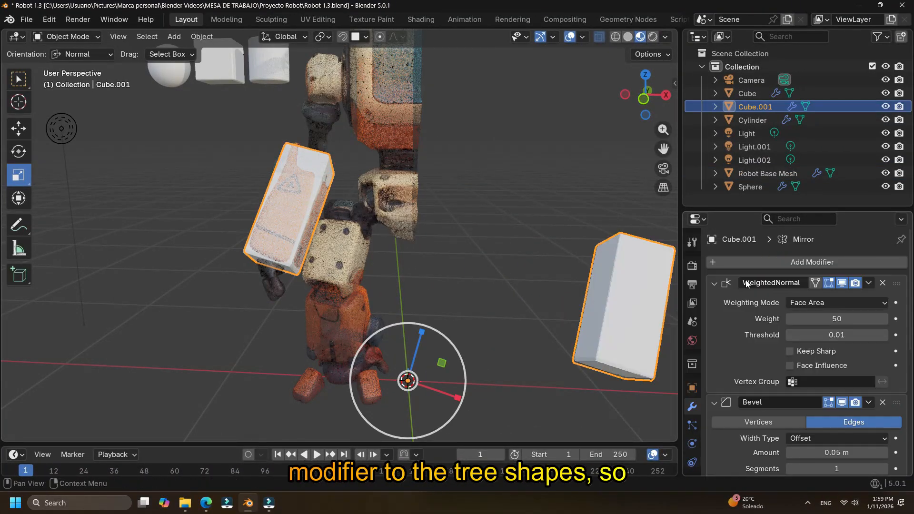
shift+middle_drag(505, 291, 443, 255)
scroll(773, 374, down, 3)
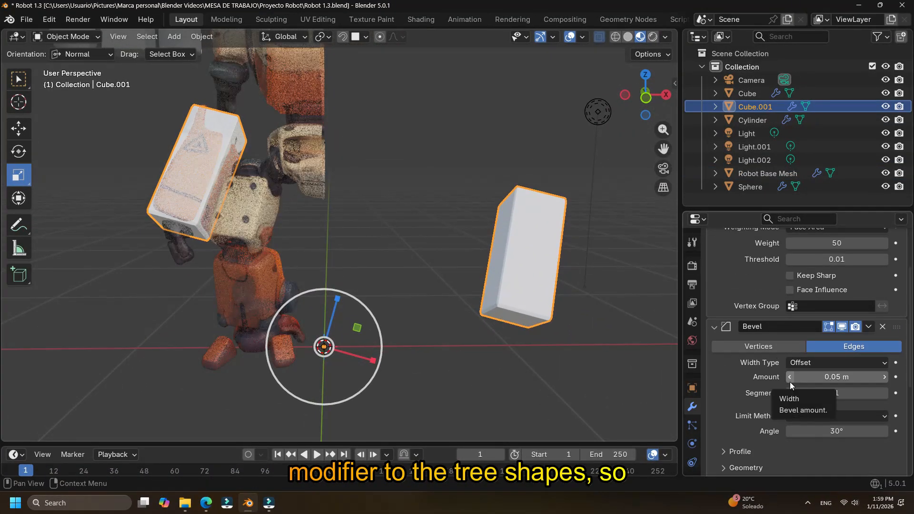
scroll(786, 380, up, 3)
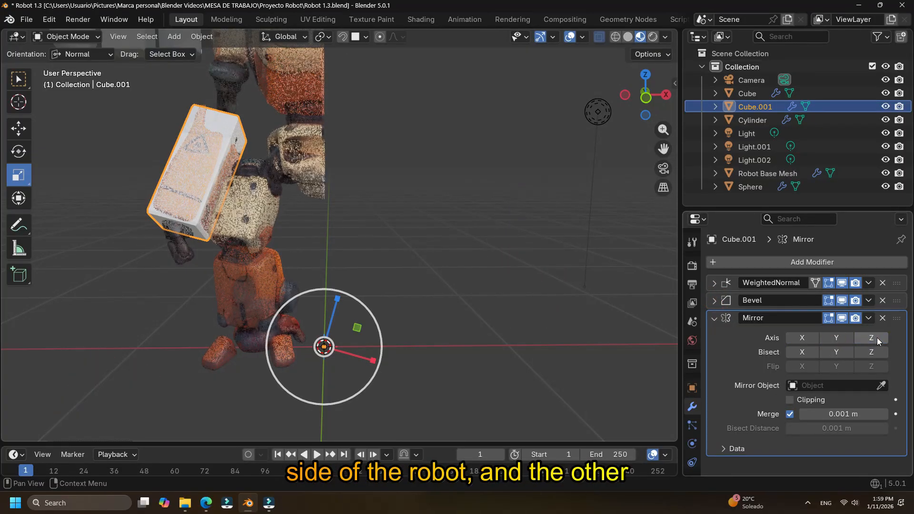
Set the transform orientation to Global.
middle_drag(461, 300, 440, 288)
click(97, 53)
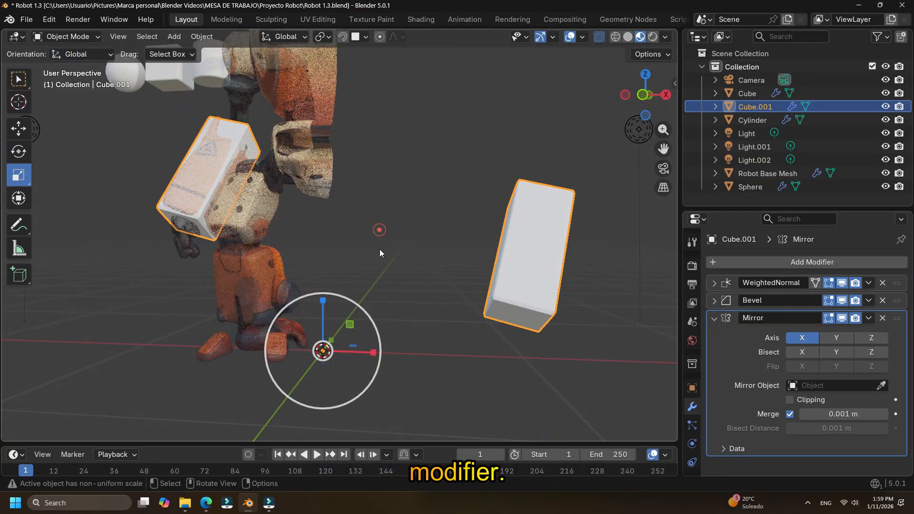
middle_drag(379, 253, 381, 291)
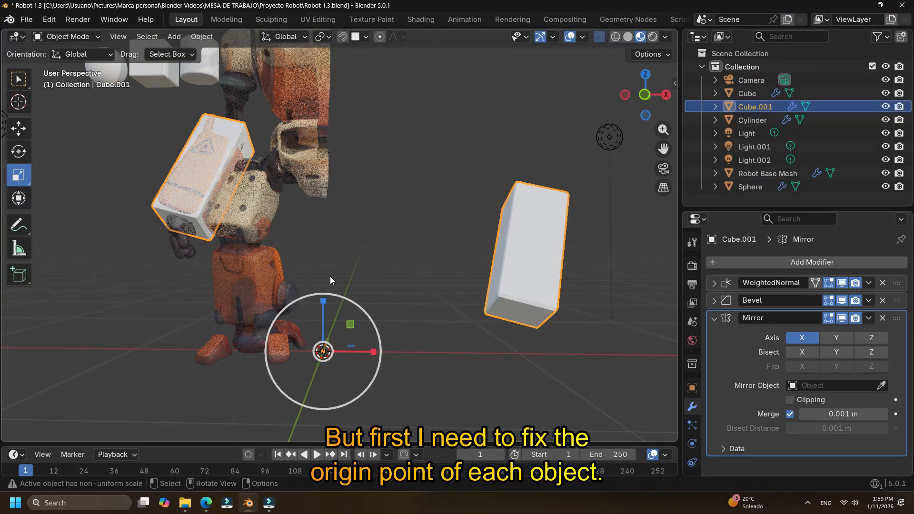
Try to change the forearm cube's rotation values in its transform properties and undo the change.
key(n)
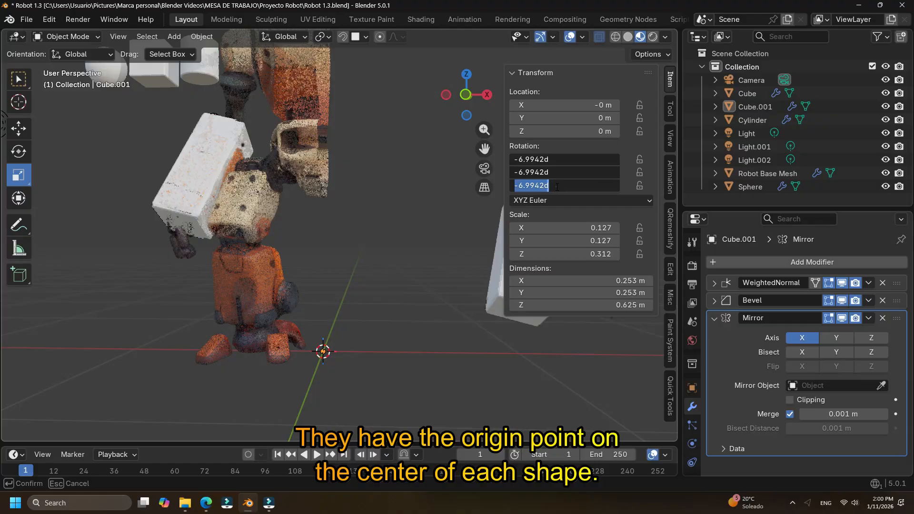
key(Return)
key(ctrl+z)
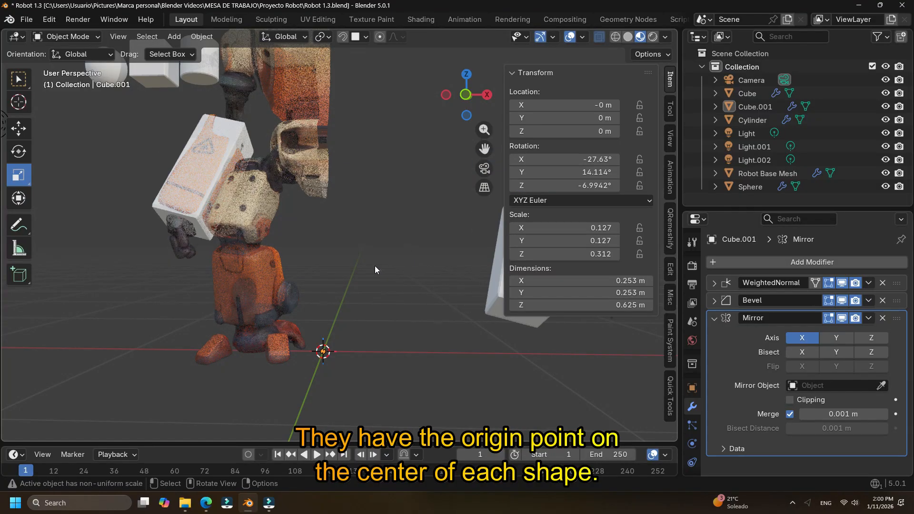
Apply the rotation of the forearm cube.
click(249, 154)
key(ctrl+a)
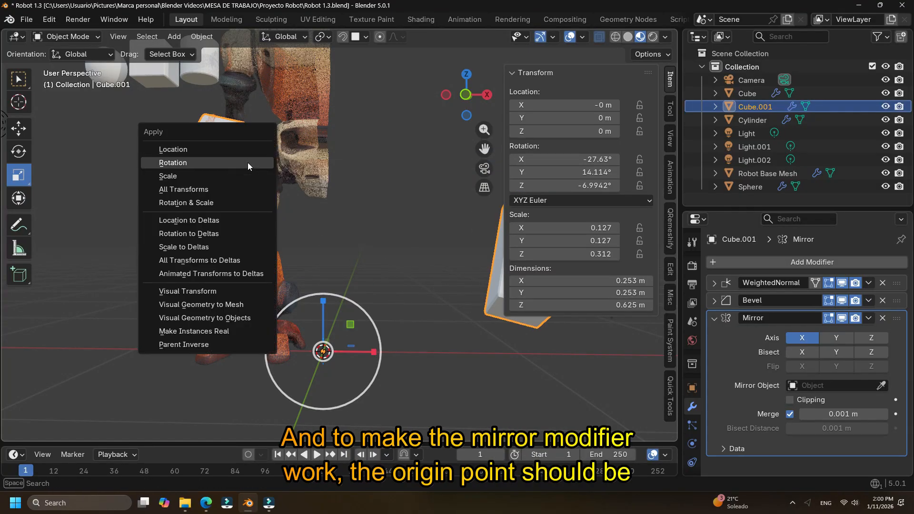
click(248, 163)
click(419, 267)
key(n)
Set the origin of the reference cylinder beside the robot's head to the 3D cursor.
scroll(420, 288, down, 2)
middle_drag(424, 264, 393, 287)
click(183, 93)
click(213, 38)
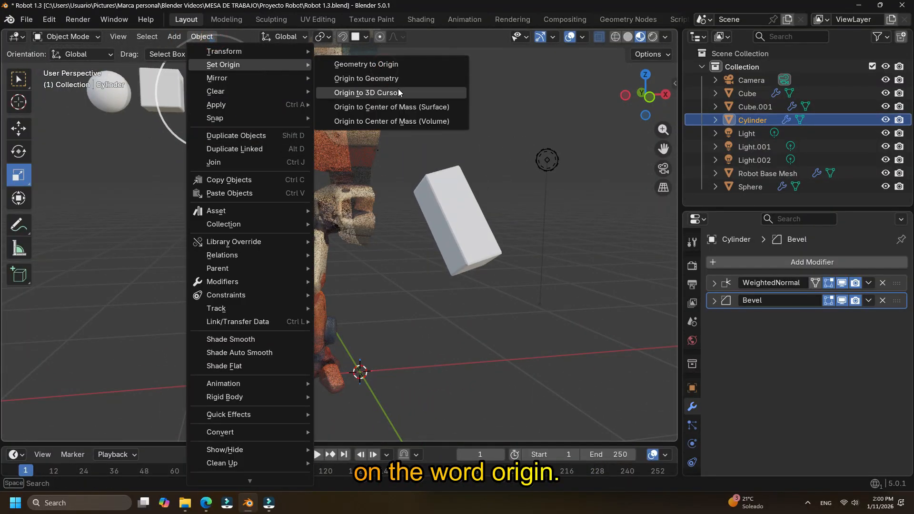
click(399, 91)
Set the origin of the reference cube beside the cylinder to the 3D cursor.
shift+middle_drag(399, 95, 419, 151)
click(194, 150)
click(191, 37)
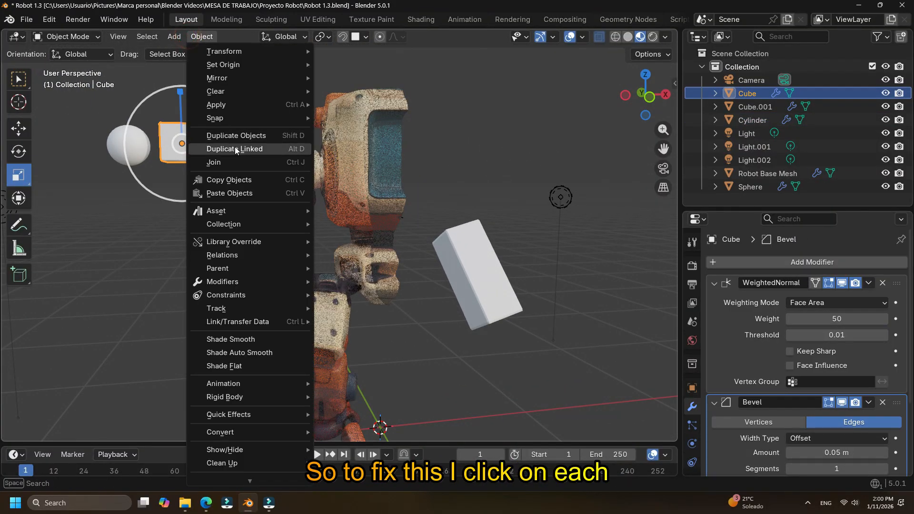
click(377, 94)
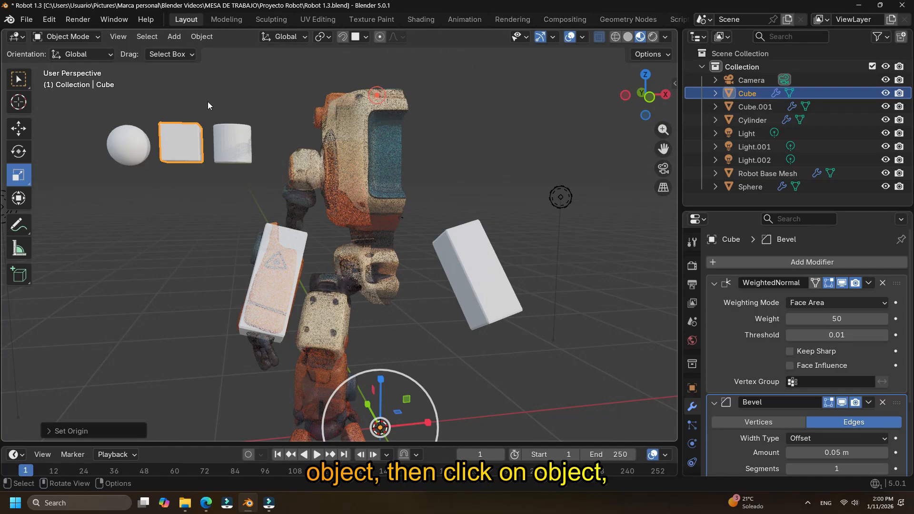
Set the origin of the reference sphere to the 3D cursor.
click(129, 145)
click(202, 36)
click(386, 96)
Add a Mirror modifier to the reference cylinder.
shift+middle_drag(310, 257, 302, 196)
scroll(324, 205, down, 1)
shift+middle_drag(347, 204, 343, 236)
click(243, 138)
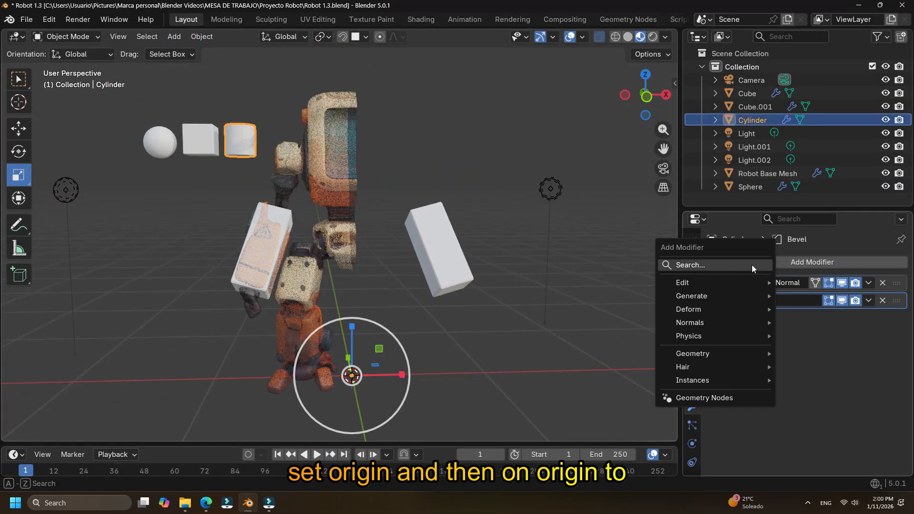
text(m)
key(Return)
Add a Mirror modifier to the reference cube.
click(201, 139)
click(757, 261)
text(N)
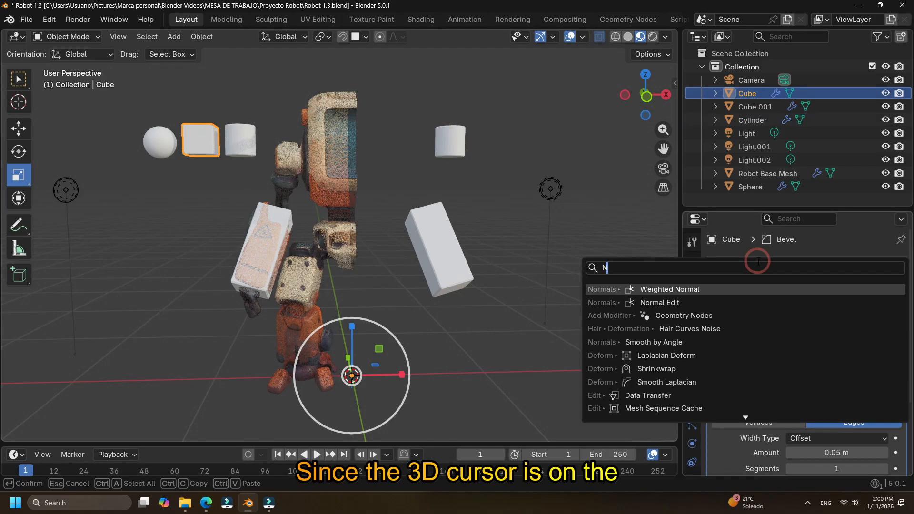
key(BackSpace)
text(MI)
key(Return)
Add a Mirror modifier to the reference sphere and collapse its settings.
click(166, 137)
click(769, 263)
click(757, 263)
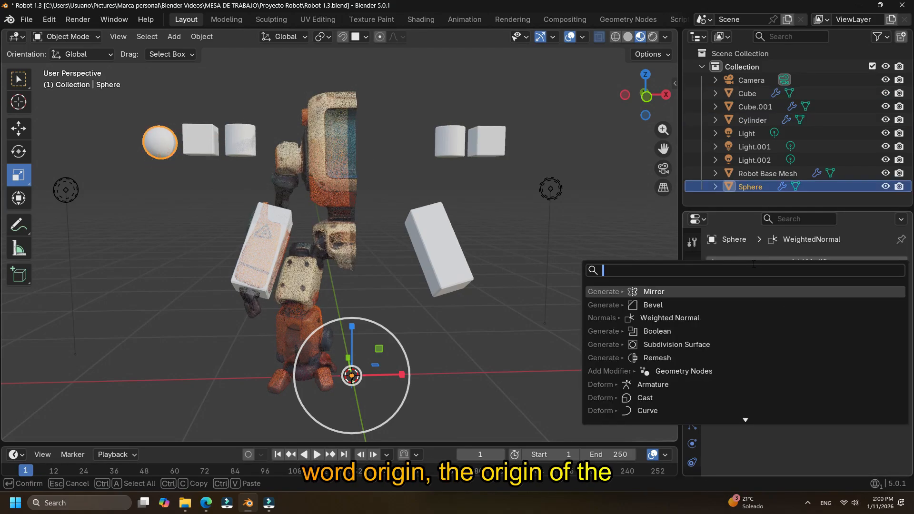
key(Return)
click(715, 300)
click(312, 303)
scroll(322, 274, up, 4)
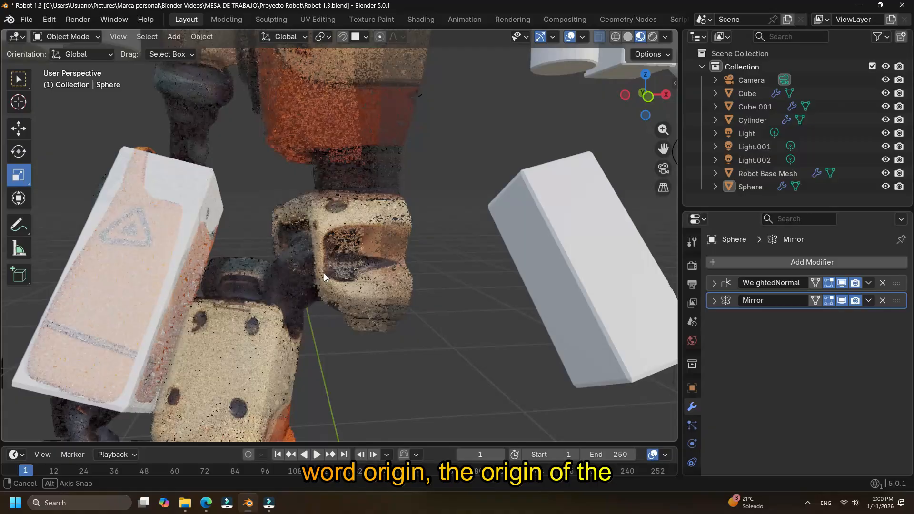
middle_drag(324, 274, 287, 261)
scroll(399, 273, down, 4)
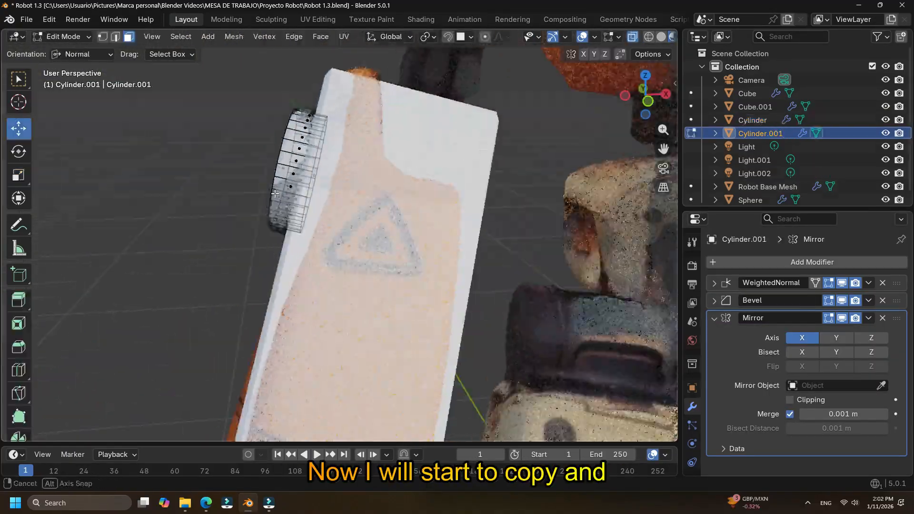
Return the small cylinder on the outer side of the forearm to Object Mode.
key(Tab)
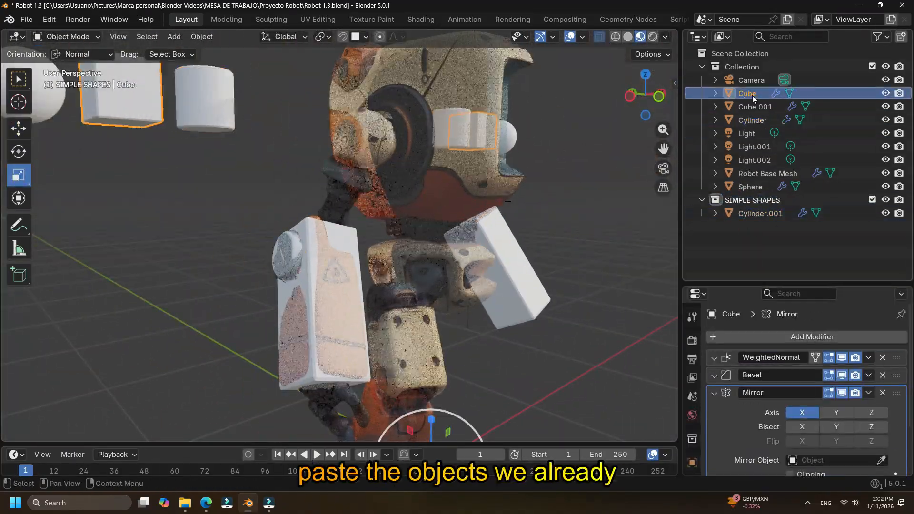
click(756, 147)
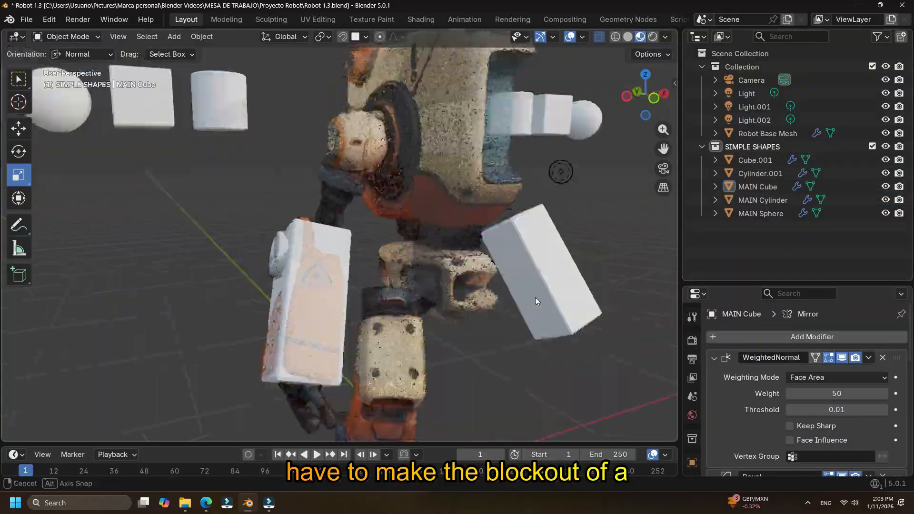
middle_drag(535, 297, 379, 147)
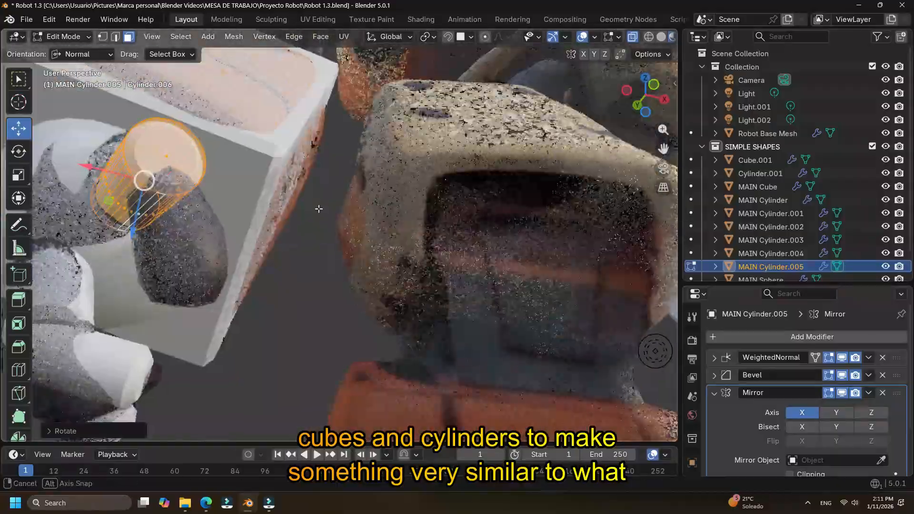
middle_drag(319, 208, 418, 274)
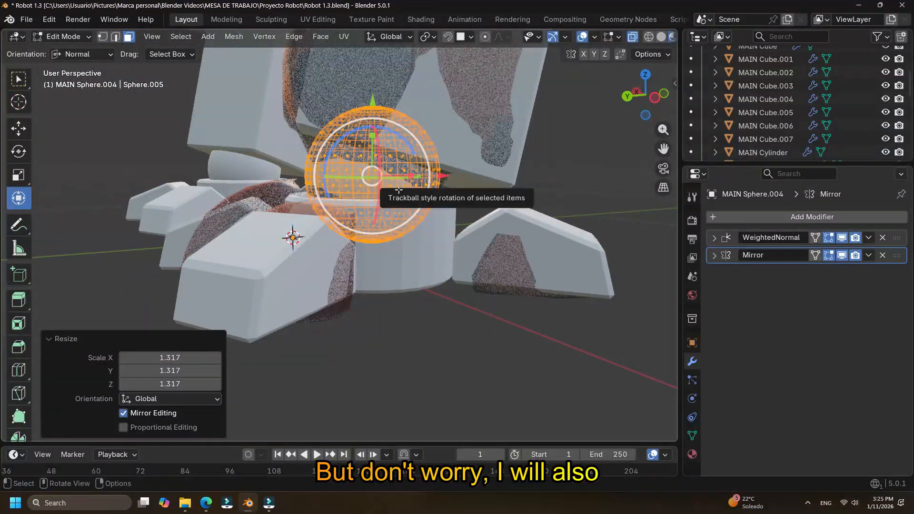
Move the ankle sphere's mesh along the global Z axis between the foot cylinder and the lower leg, and clear the selection.
key(g)
key(z)
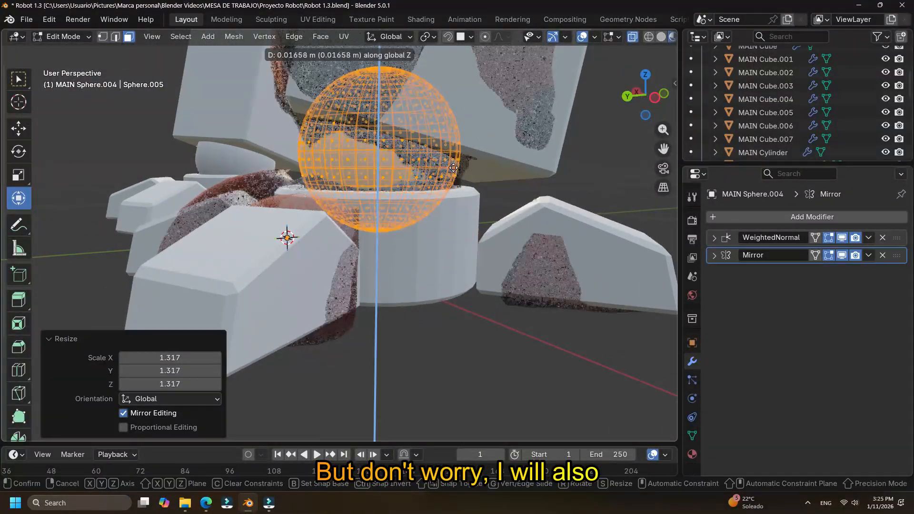
click(399, 167)
middle_drag(399, 166, 526, 333)
click(500, 185)
Examine the robot blockout's legs, arms and overall shape from several angles and distances.
scroll(500, 185, down, 5)
scroll(457, 281, up, 4)
middle_drag(395, 281, 451, 270)
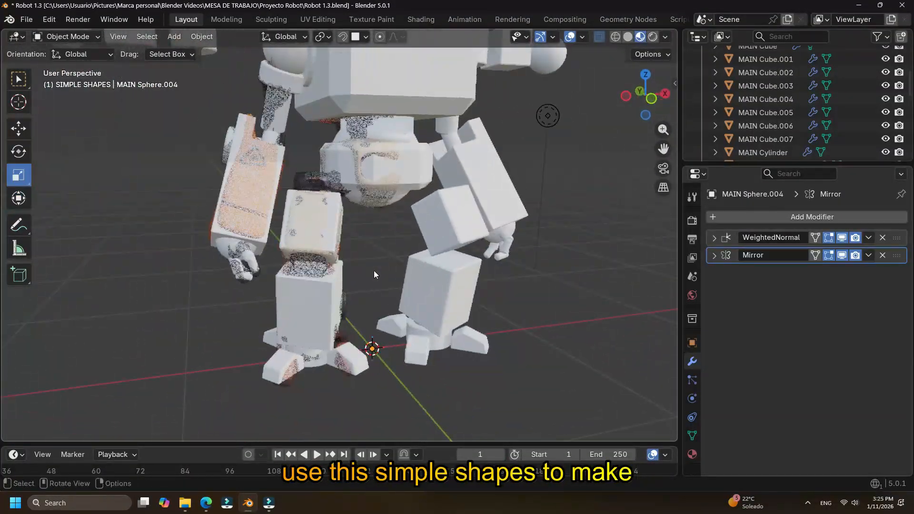
scroll(374, 274, down, 4)
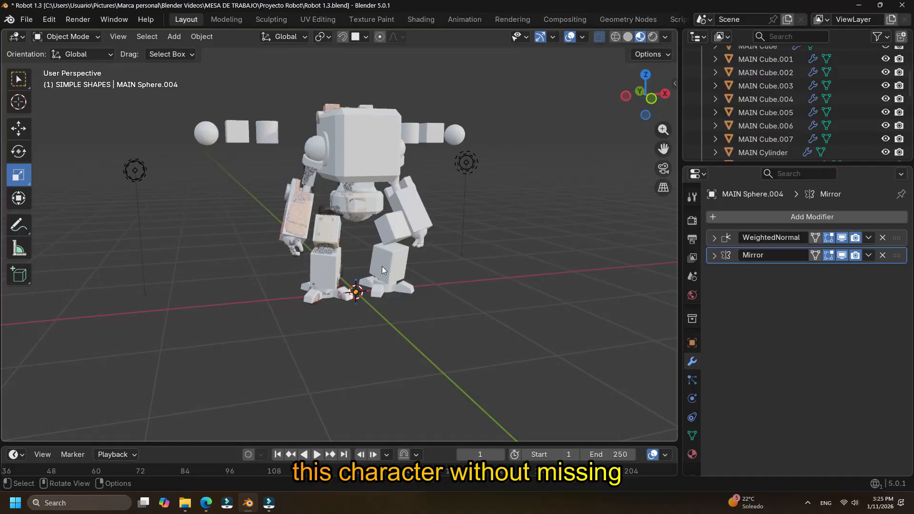
scroll(382, 266, up, 3)
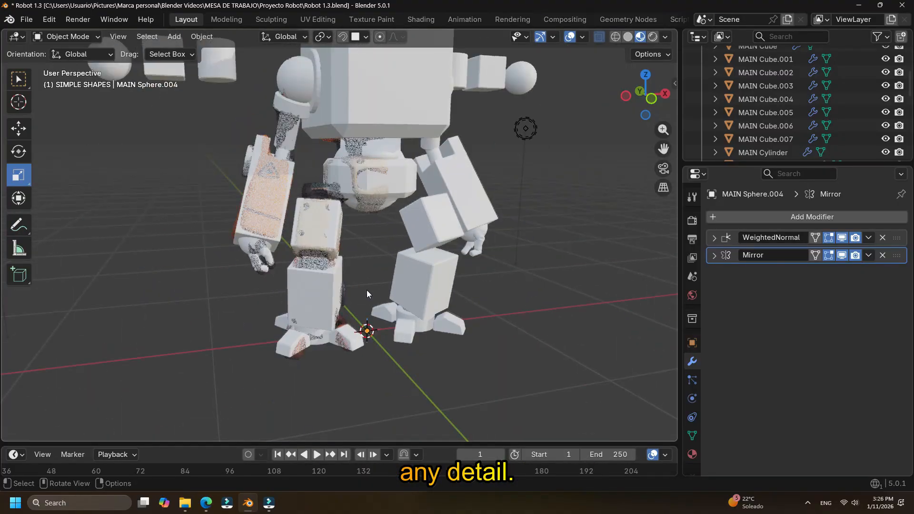
scroll(367, 290, down, 4)
middle_drag(366, 290, 428, 296)
scroll(359, 261, up, 4)
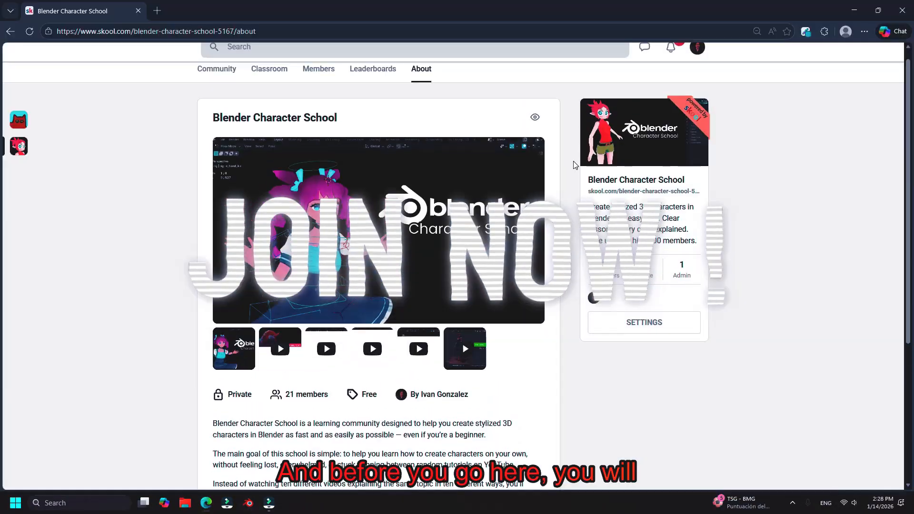
Switch to the browser, read through the Blender Character School about page and play its character-sculpting video.
scroll(571, 138, down, 3)
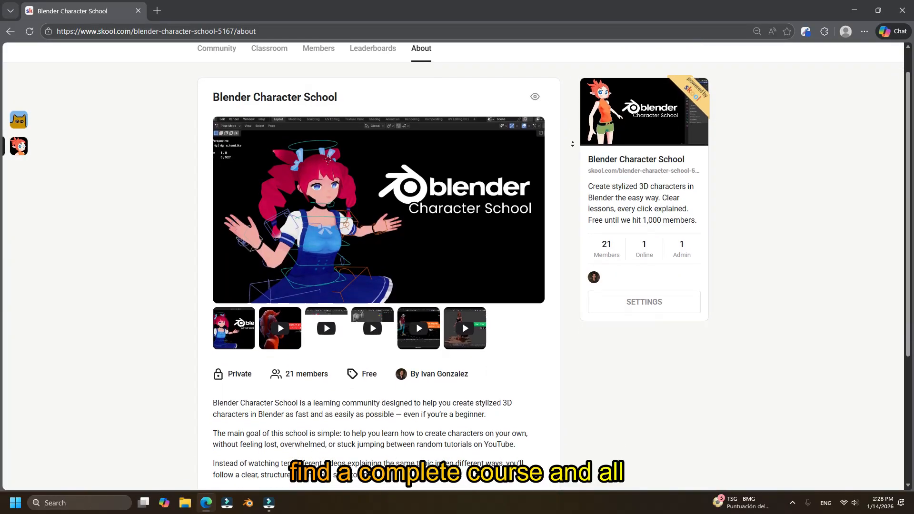
scroll(575, 148, down, 3)
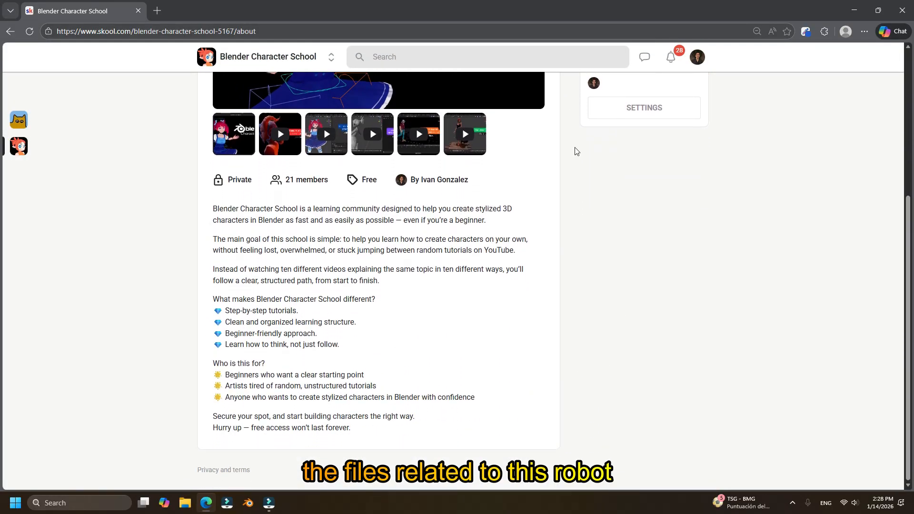
scroll(626, 341, up, 6)
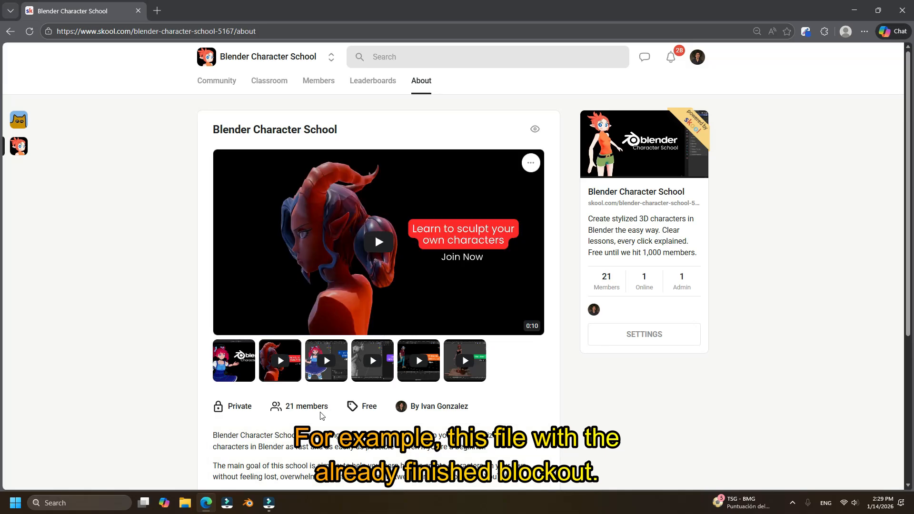
click(379, 242)
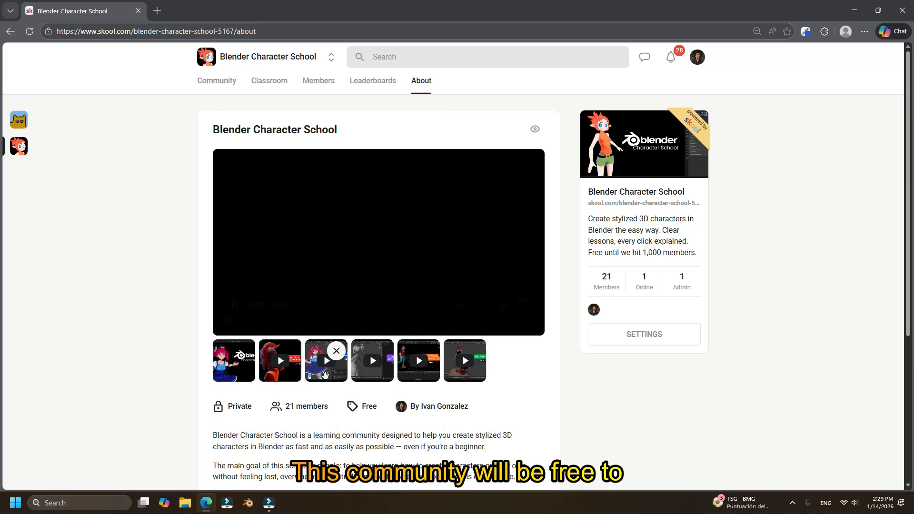